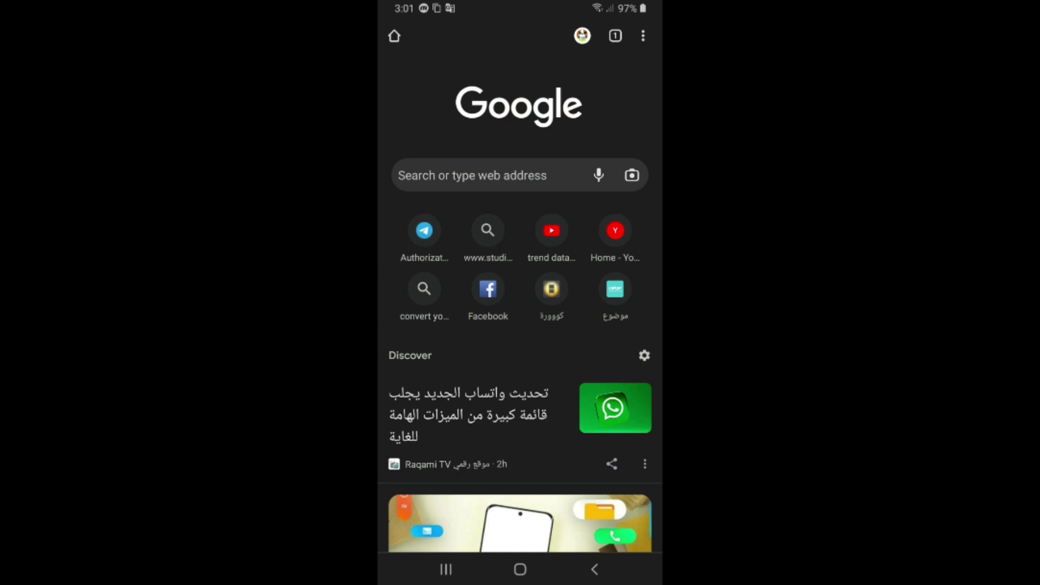
- Go from Chrome's menu through Settings to Site settings
left_click(642, 36)
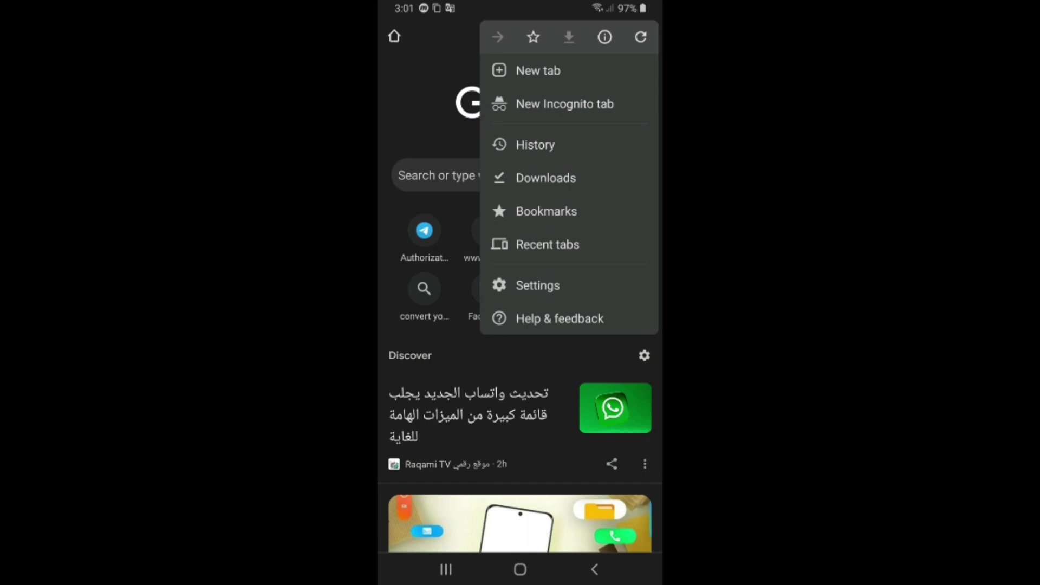
left_click(537, 285)
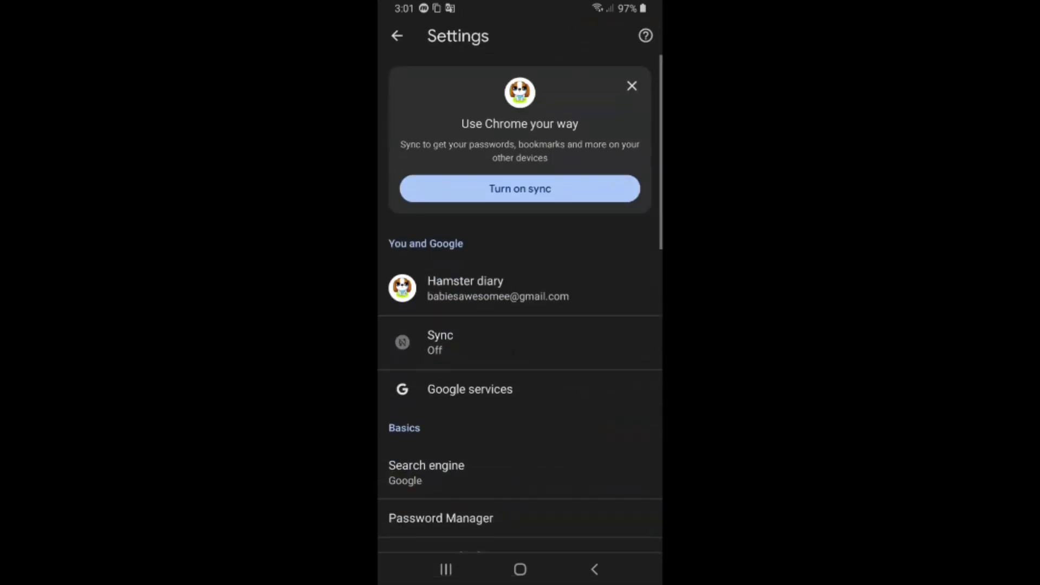
scroll(520, 325, "down", 5)
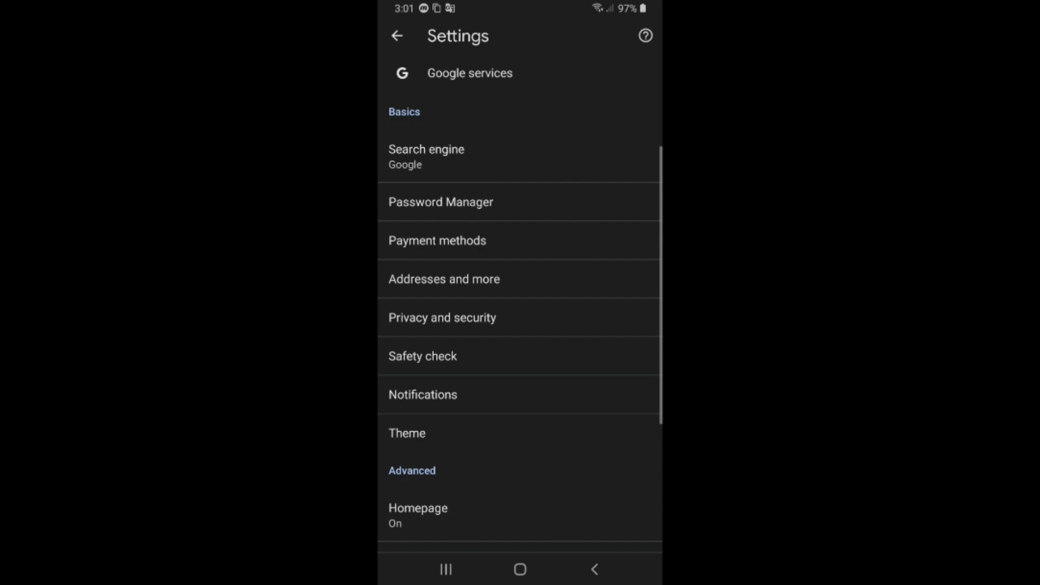
scroll(520, 324, "down", 5)
scroll(520, 325, "down", 1)
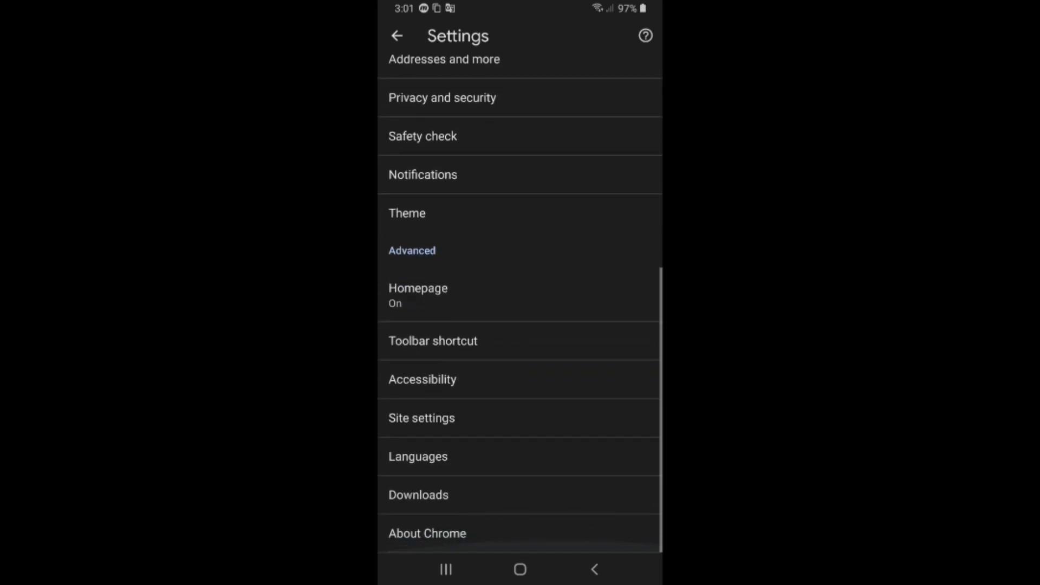
left_click(520, 418)
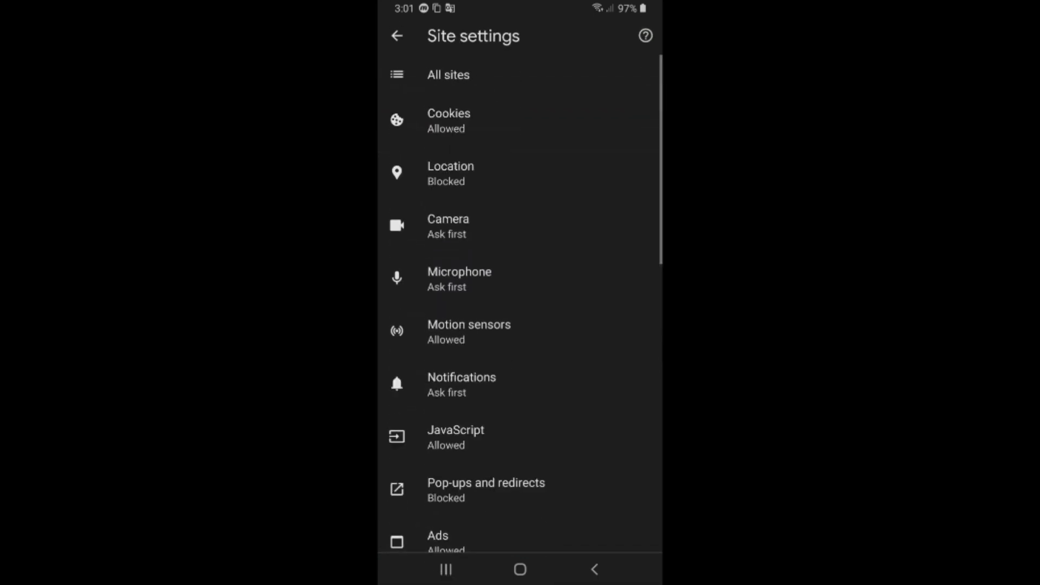
scroll(521, 325, "down", 5)
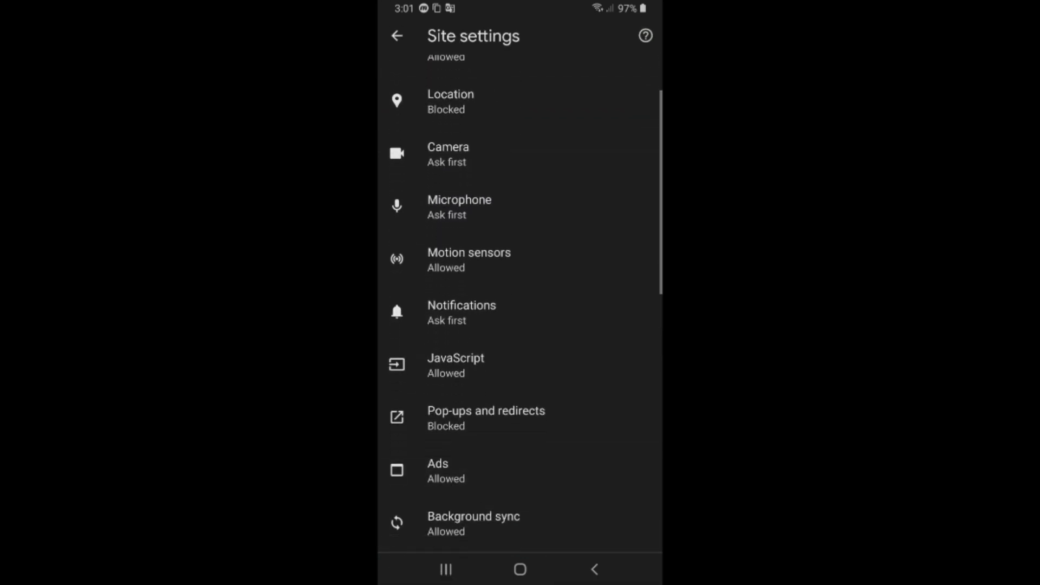
- Open the Ads permission page in Site settings
left_click(520, 244)
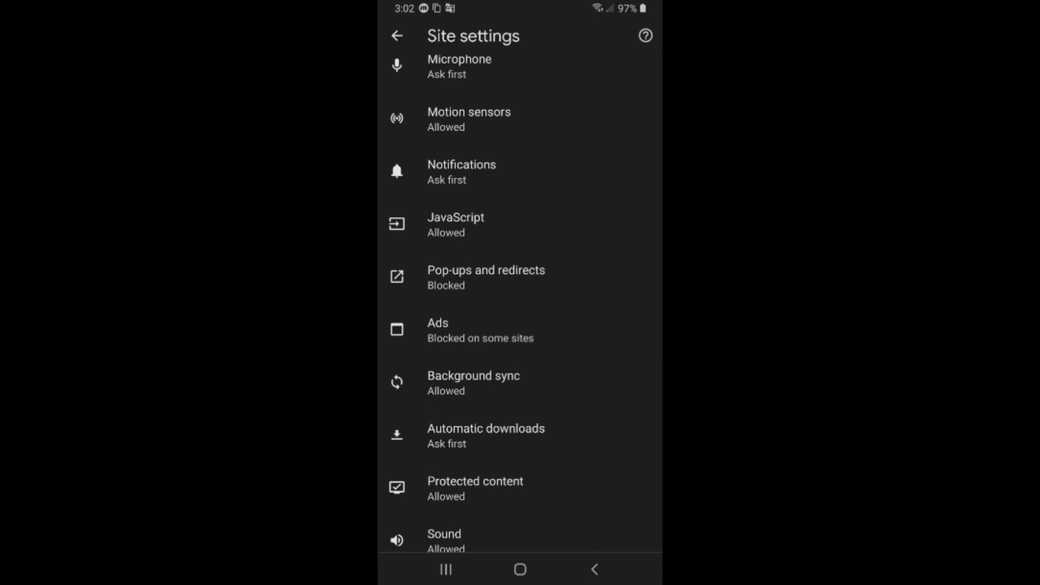
- Switch off the Notifications toggle so it shows Blocked, then return to Site settings
left_click_drag(521, 172, 520, 188)
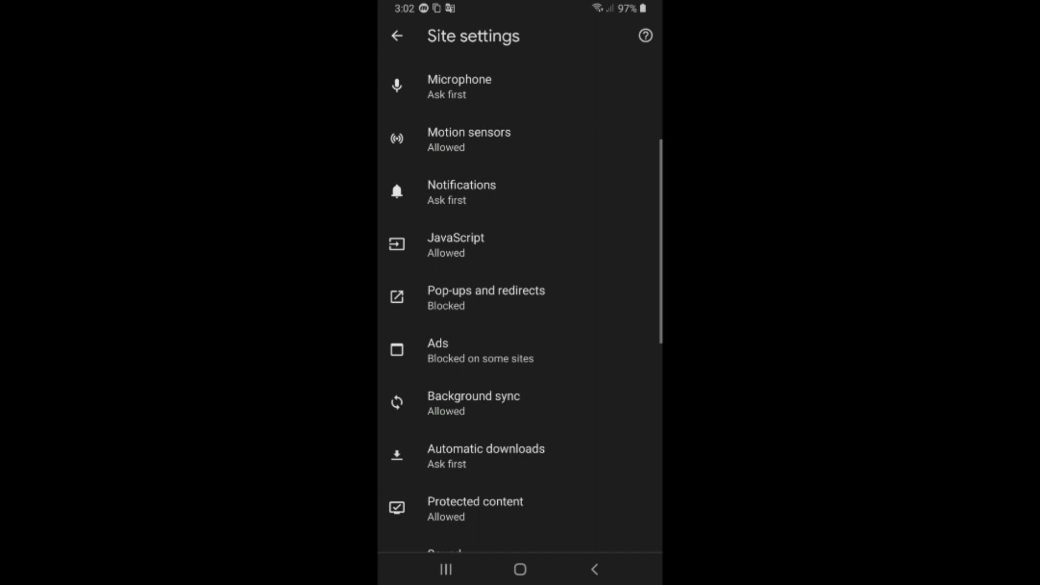
left_click(520, 190)
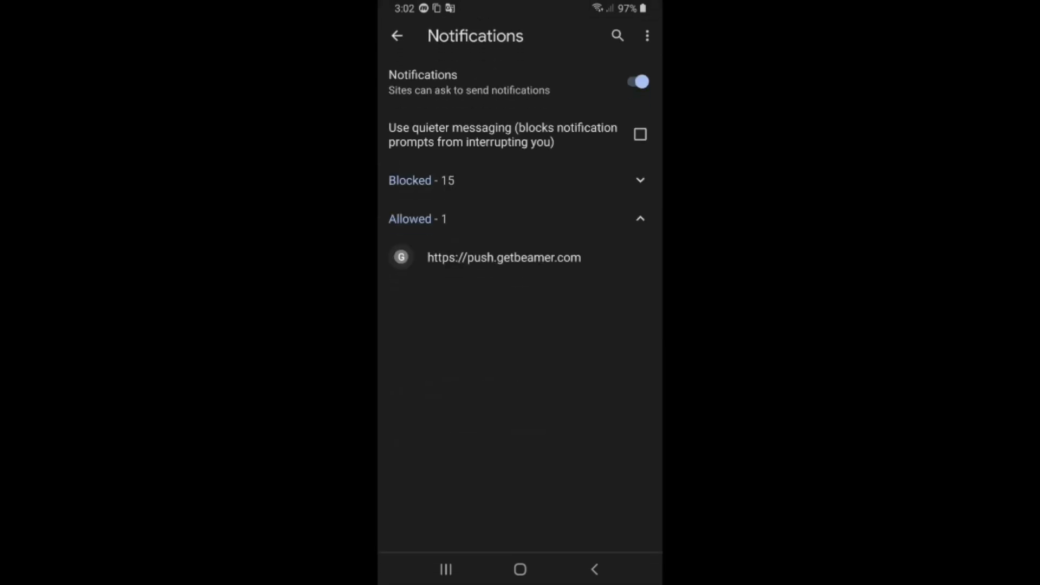
left_click(638, 81)
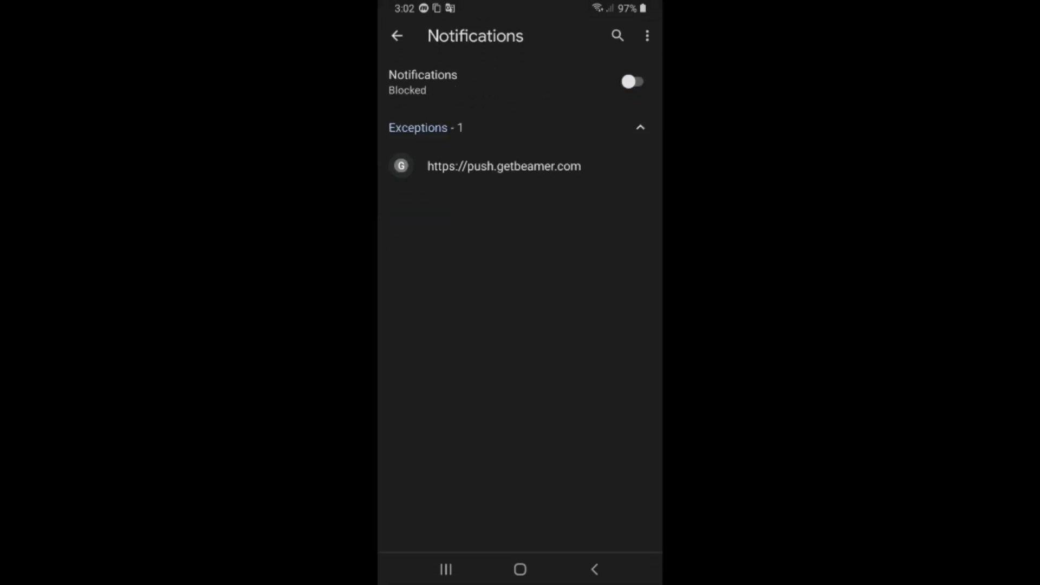
left_click(397, 36)
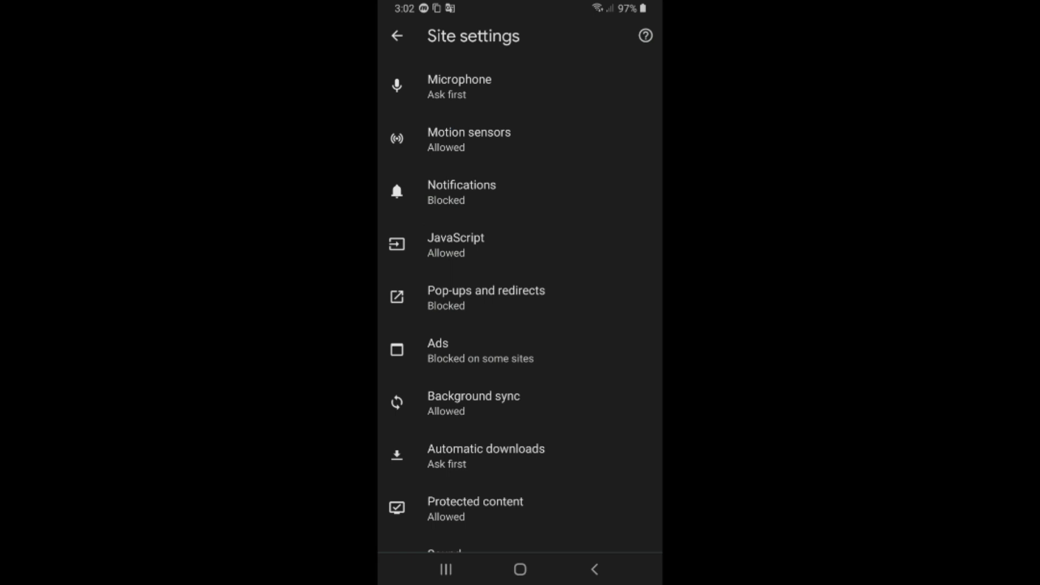
scroll(520, 293, "up", 1)
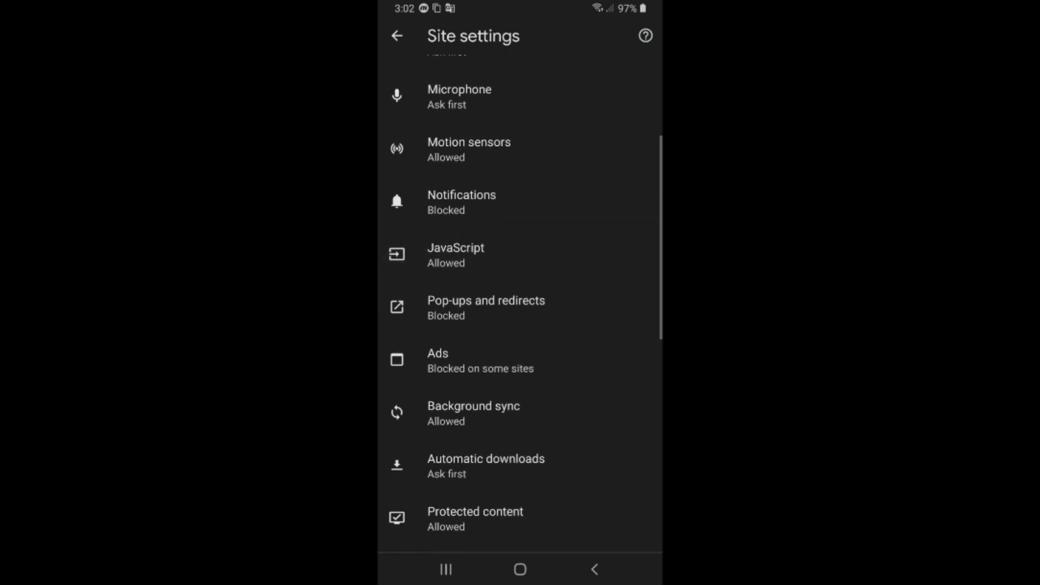